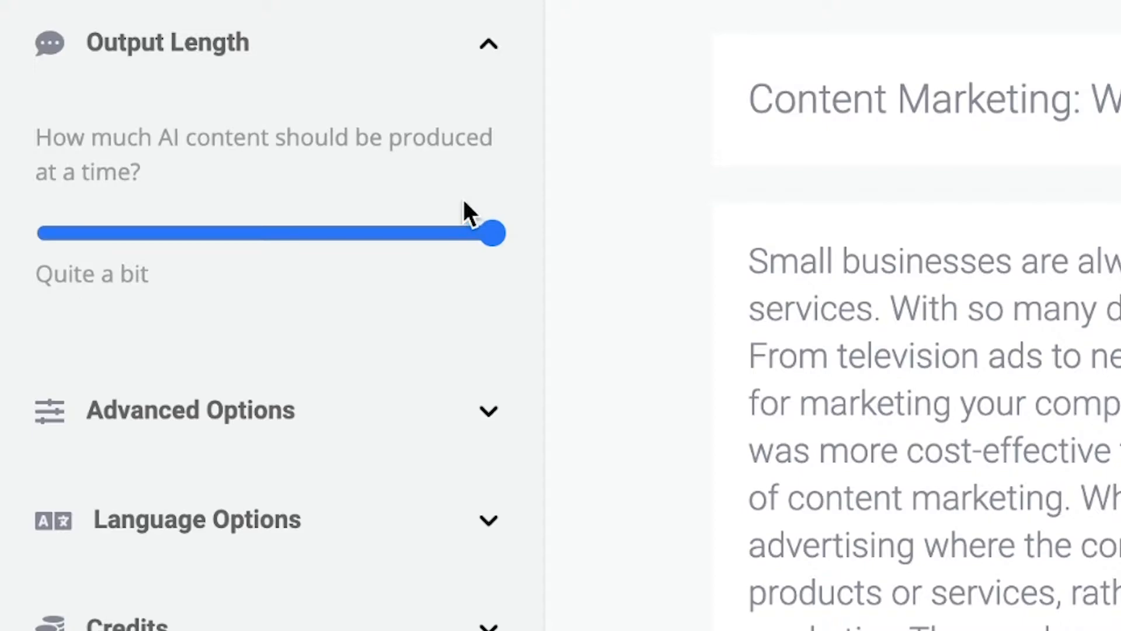
Try a shorter AI output length and return it to the maximum setting, Quite a bit.
left_click_drag(490, 233, 136, 235)
left_click_drag(260, 239, 478, 234)
Review the AI Engine choices in the advanced options, keeping TinySeed selected.
left_click(487, 416)
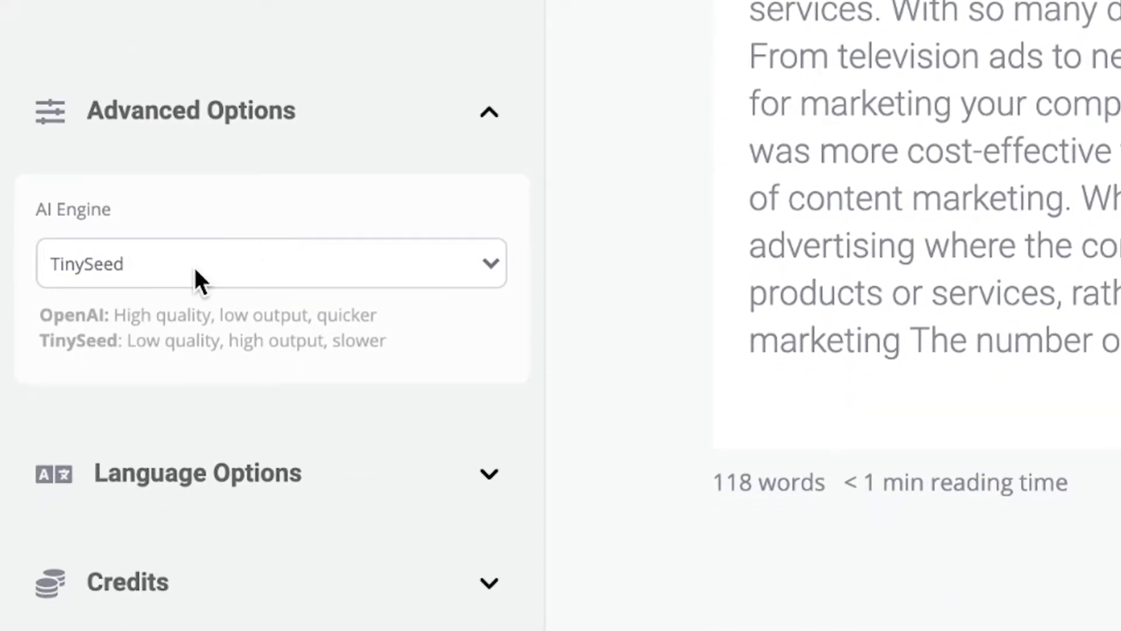
left_click(222, 270)
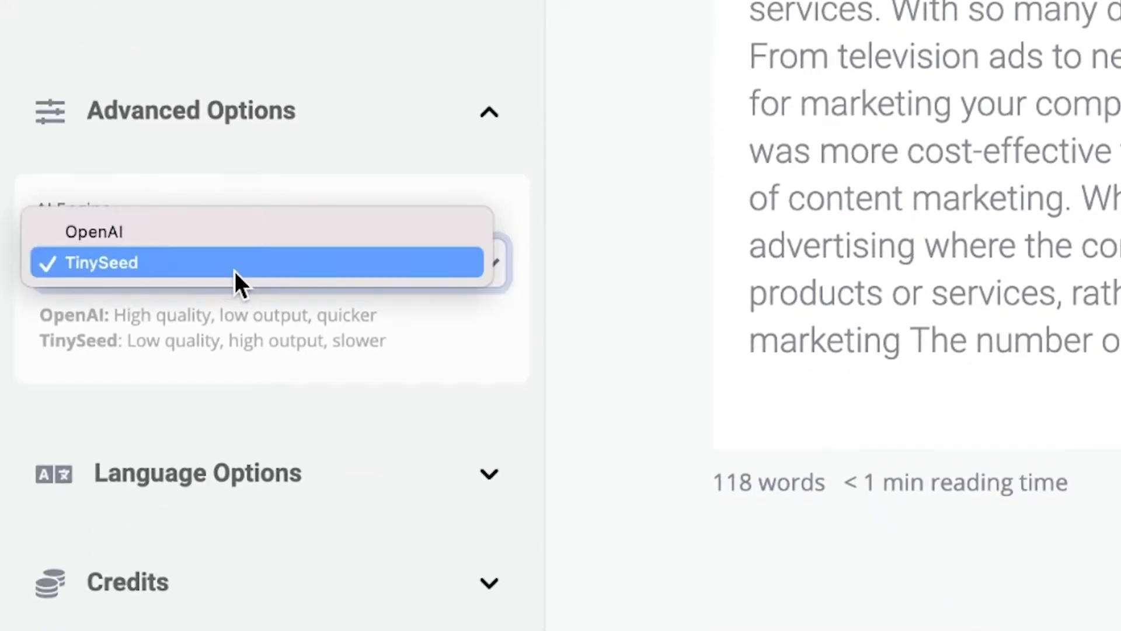
left_click(235, 271)
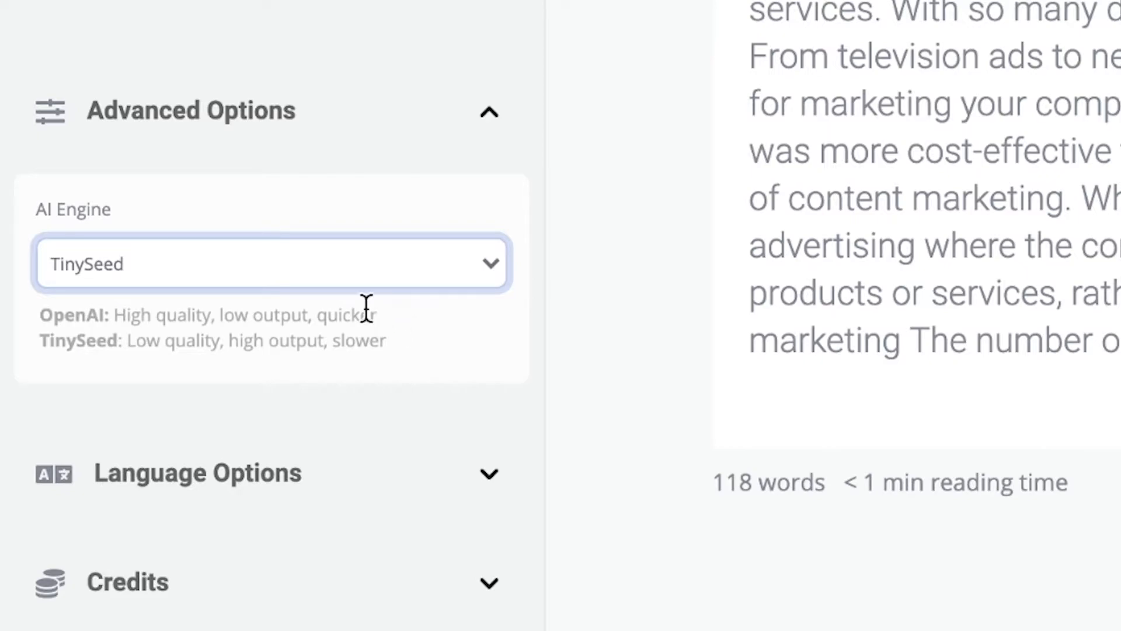
Review the language options, including the available translation services, without changing the selection.
left_click(467, 124)
left_click(483, 222)
left_click_drag(537, 212, 484, 411)
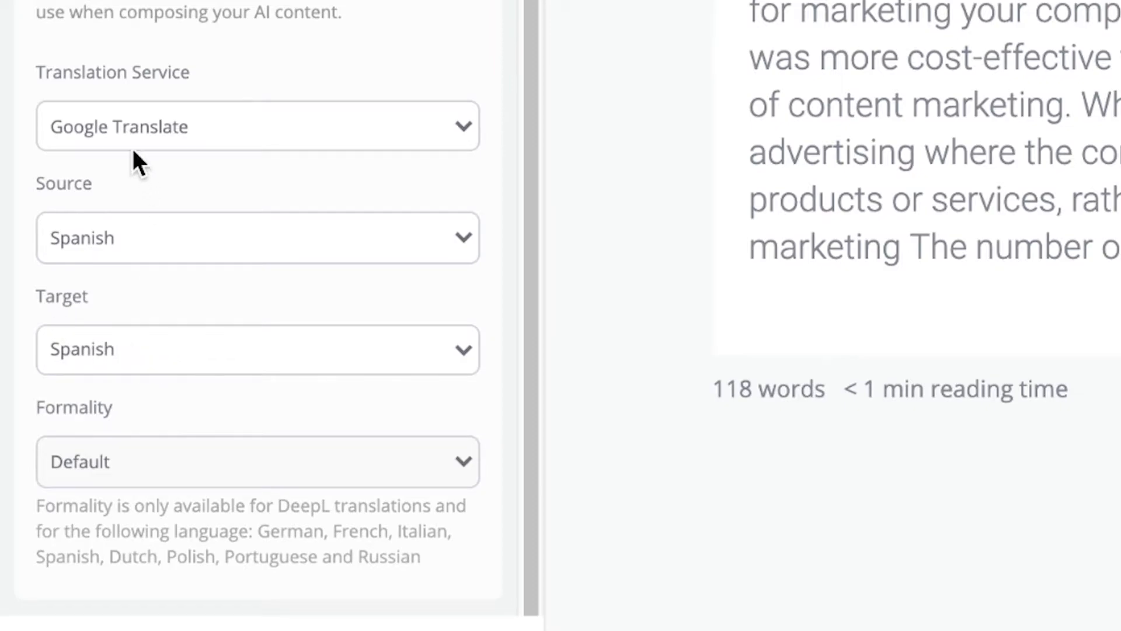
left_click(206, 124)
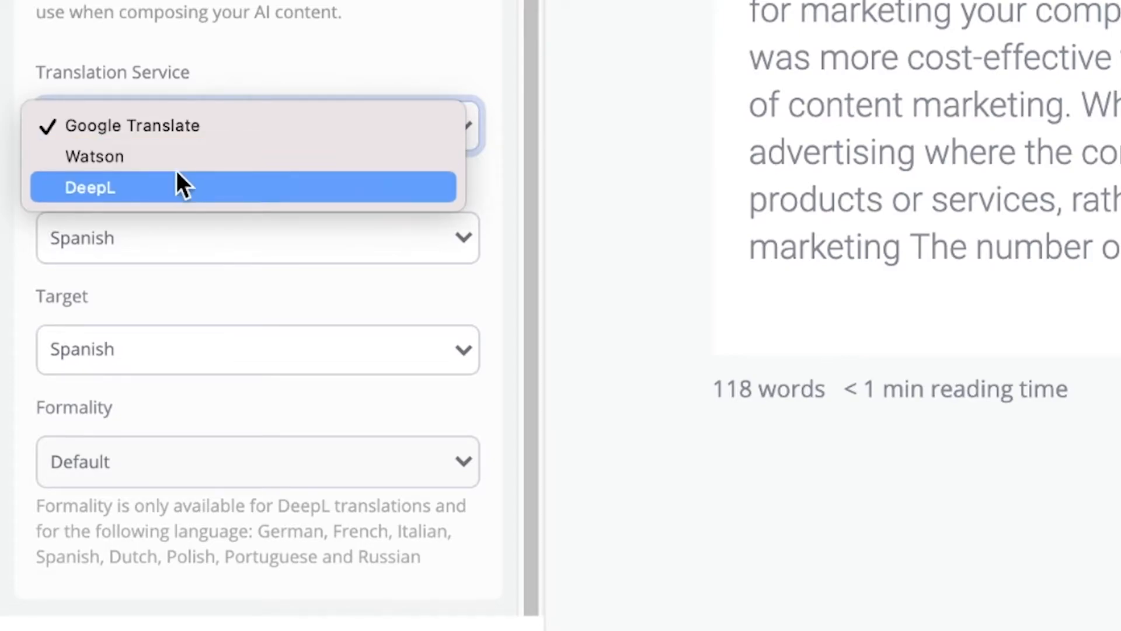
left_click(199, 419)
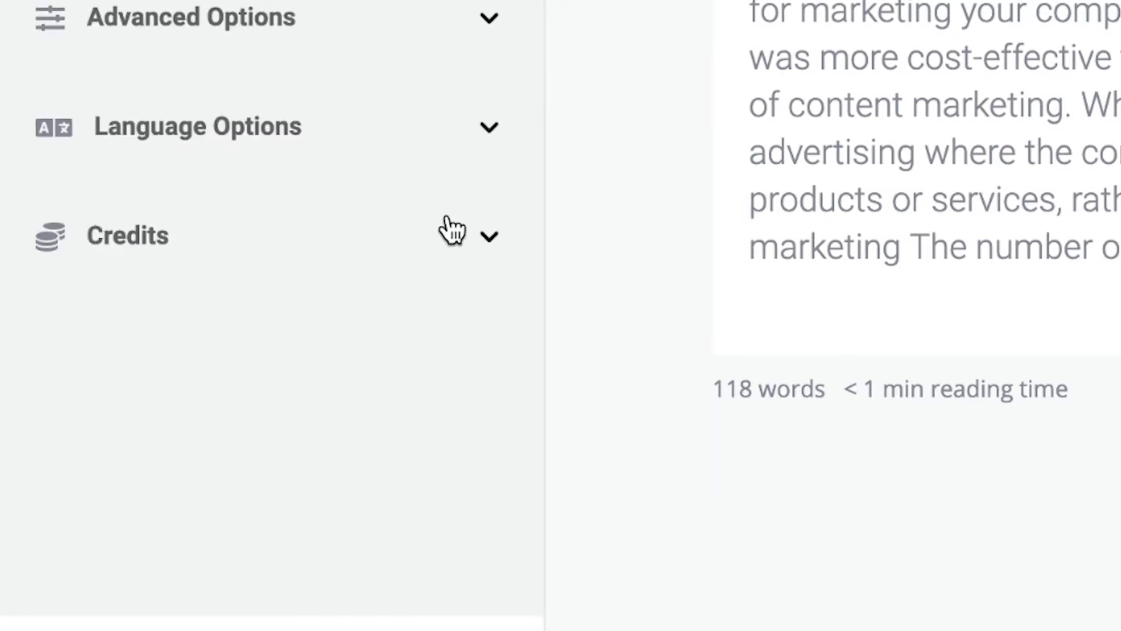
Check the short-form and long-form credit usage, and collapse the credits section.
left_click(442, 227)
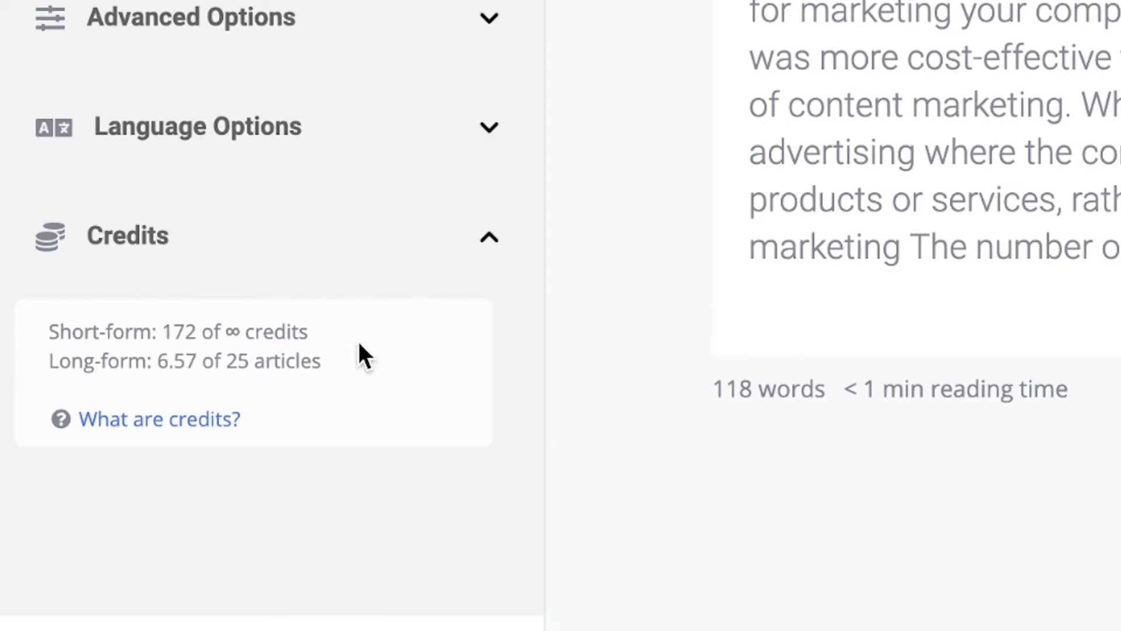
left_click(488, 239)
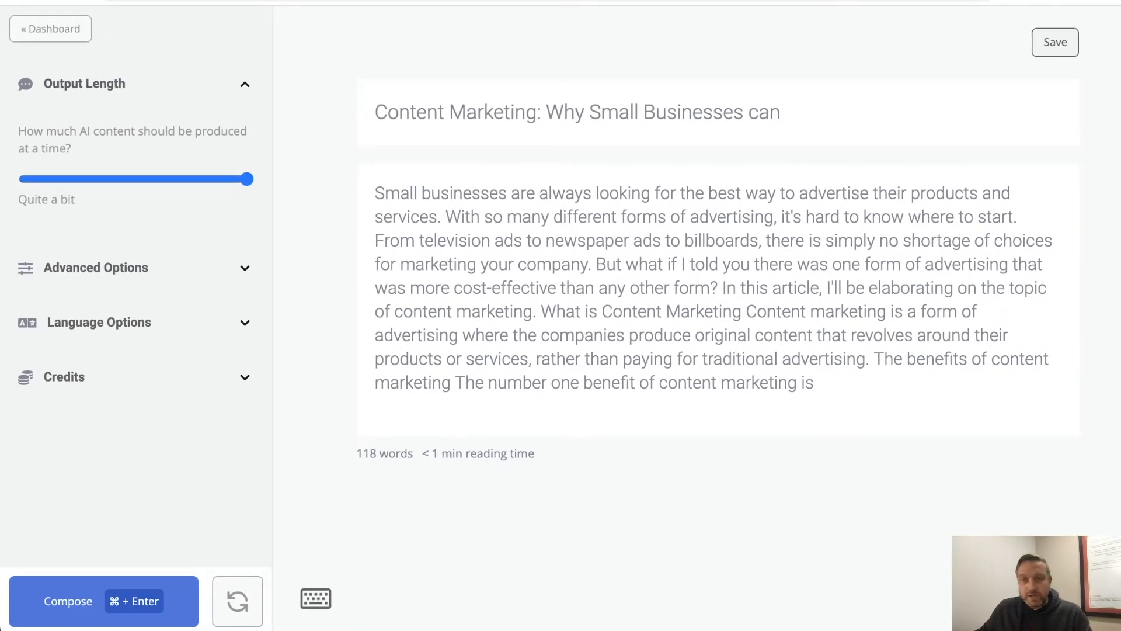
Switch the AI Engine to OpenAI in the advanced options.
left_click(826, 391)
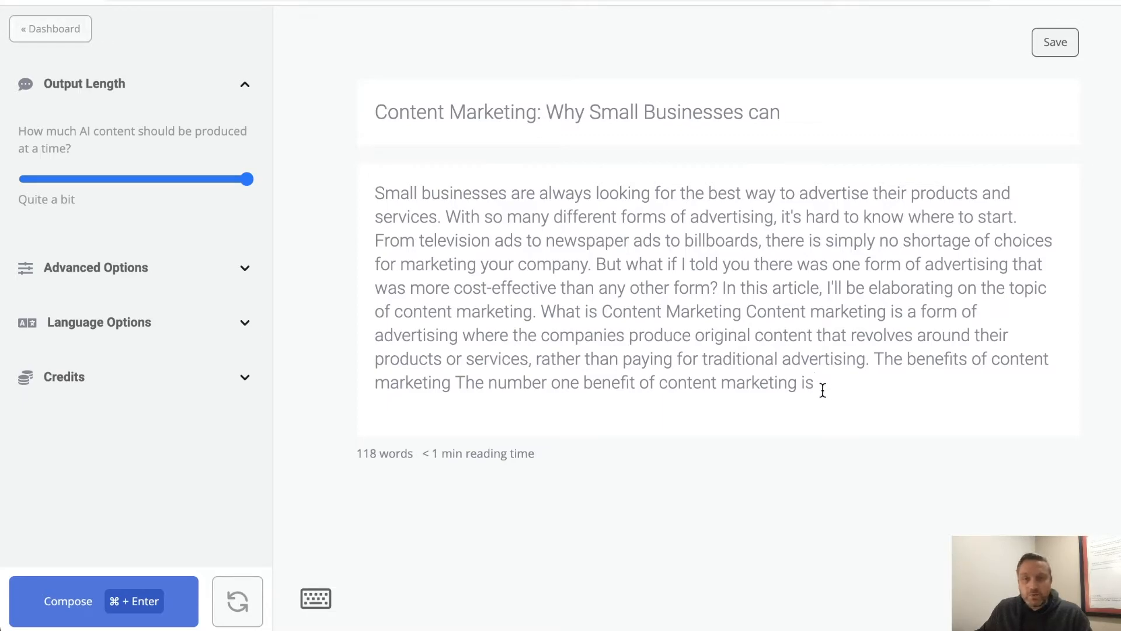
left_click(224, 263)
left_click(77, 345)
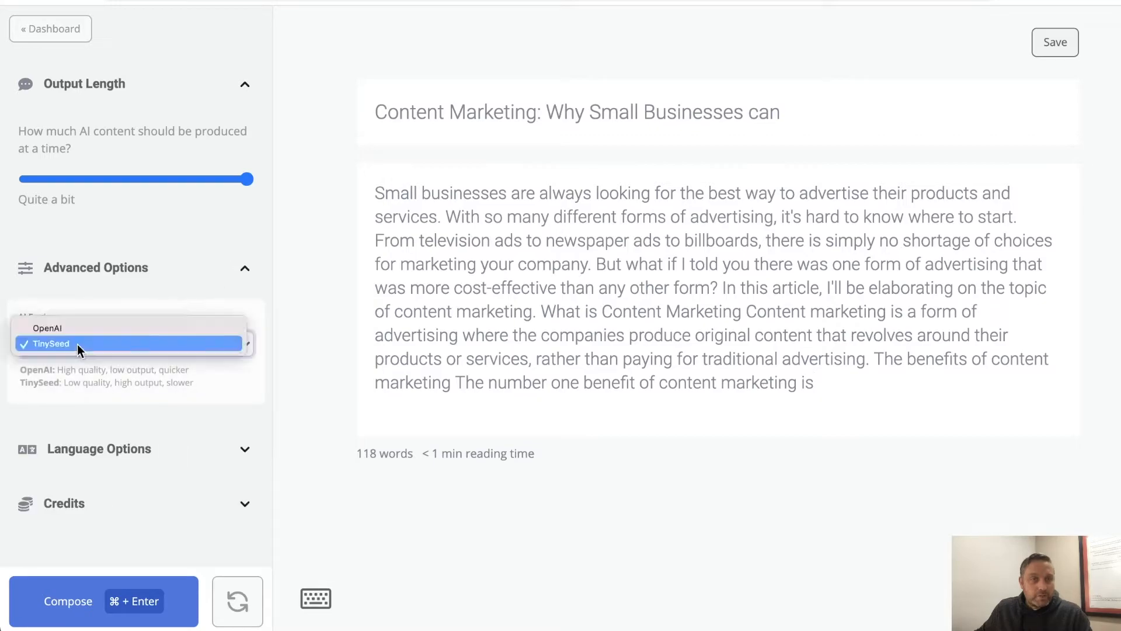
left_click(64, 331)
left_click(241, 270)
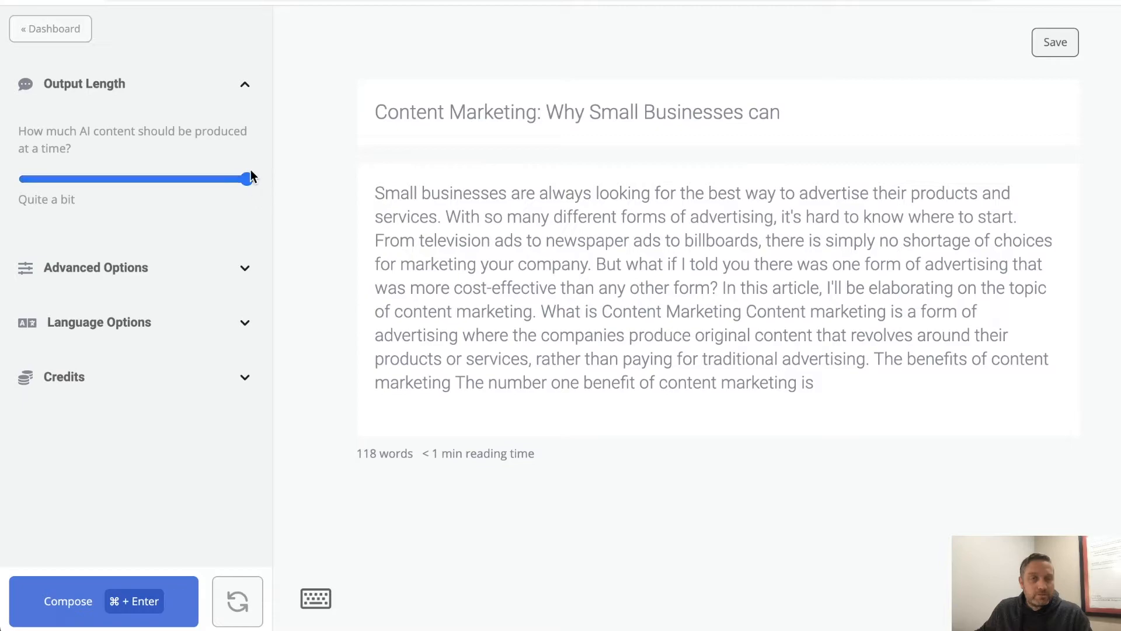
Compose AI text after the article's last sentence and delete the generated Spanish passage.
left_click(841, 389)
left_click(79, 610)
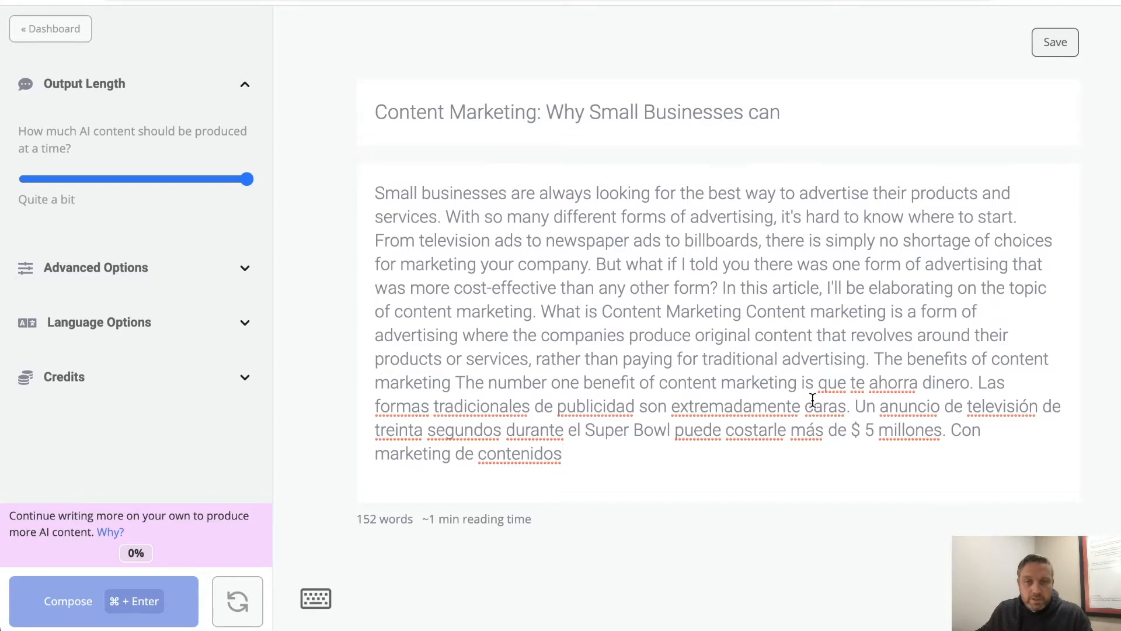
left_click_drag(818, 384, 837, 444)
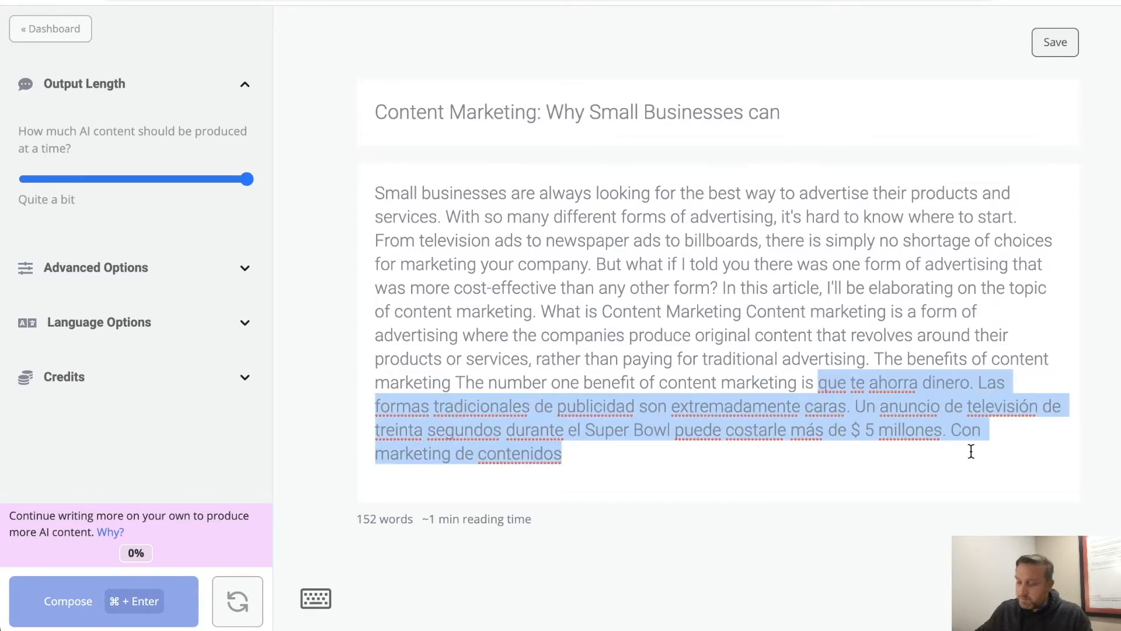
key("BackSpace")
Set both the source and target languages to English, and compose more AI text at the end of the article.
left_click(57, 335)
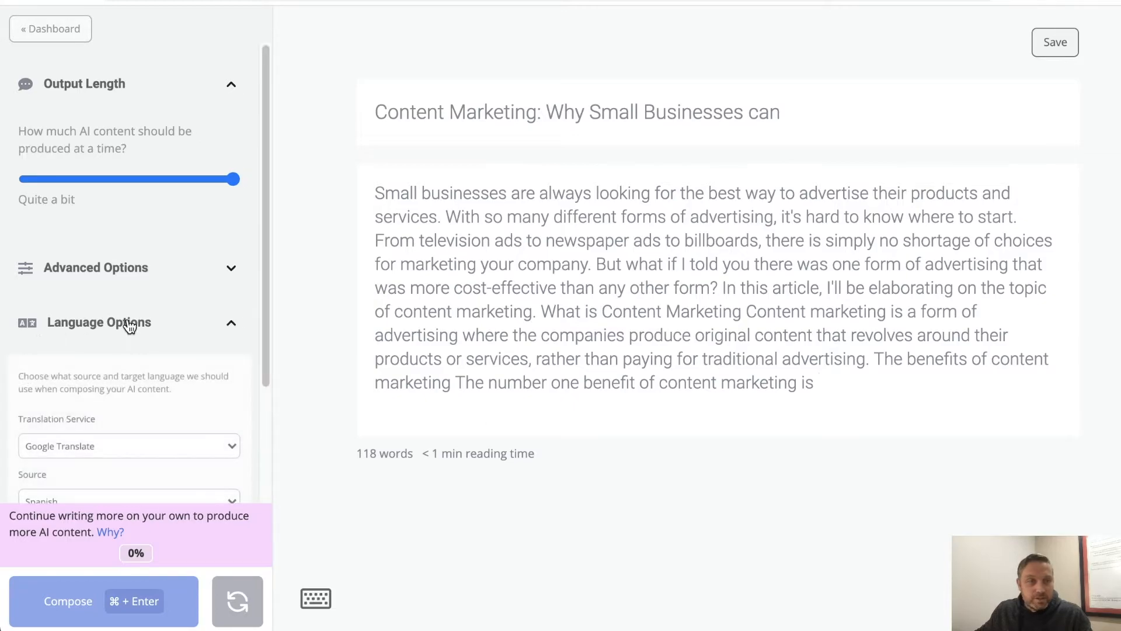
scroll(102, 399, "down", 2)
scroll(96, 353, "up", 15)
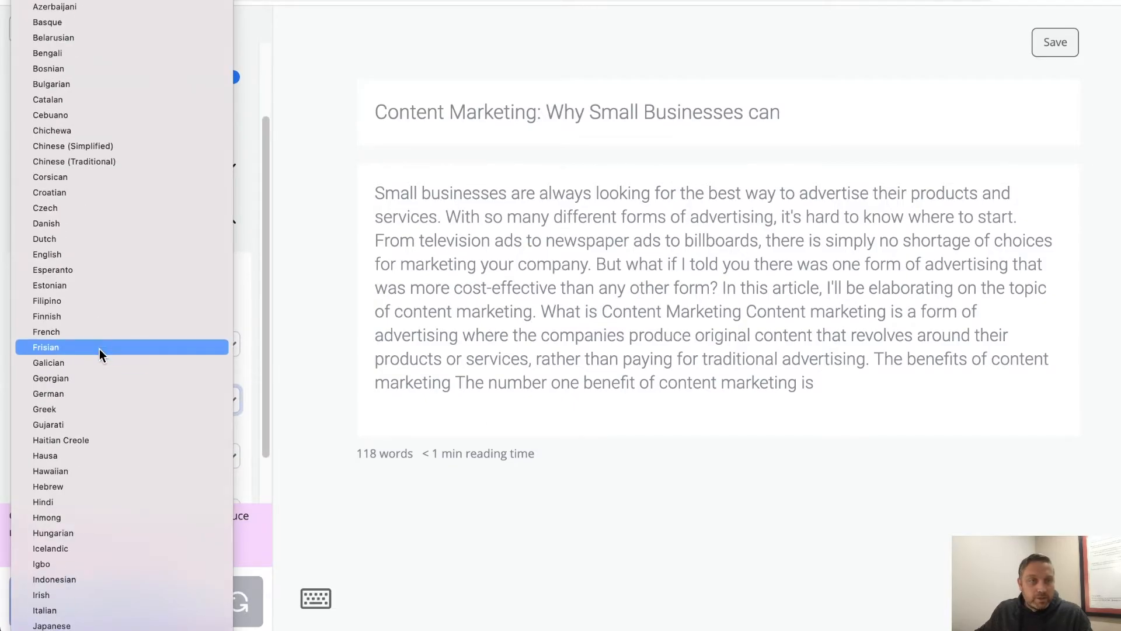
left_click(70, 252)
left_click(83, 456)
scroll(99, 397, "up", 10)
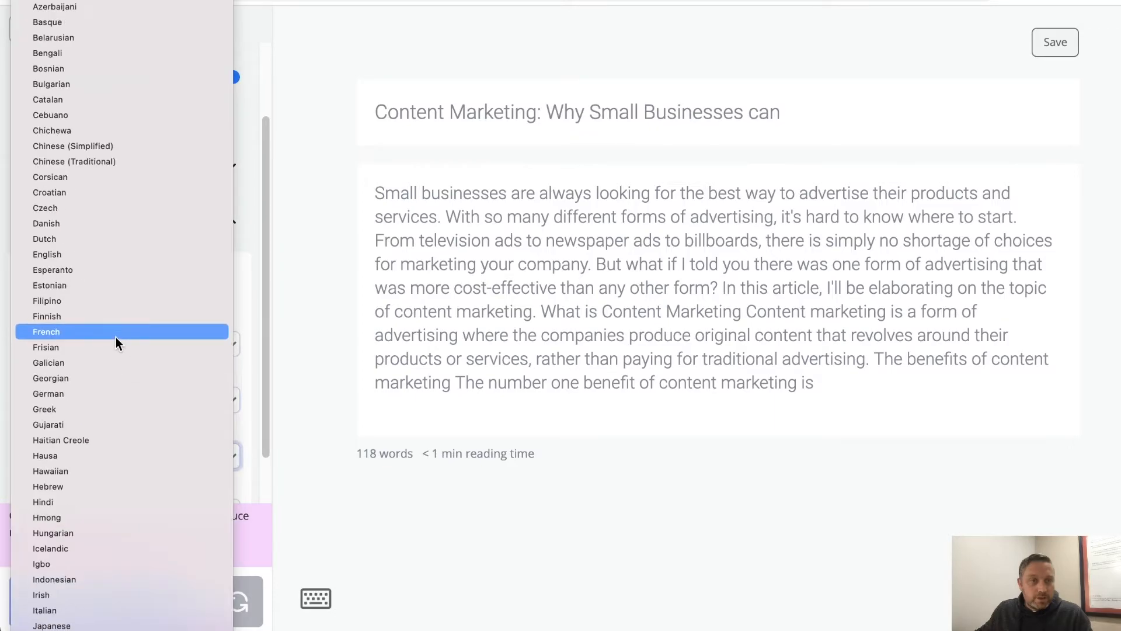
left_click(97, 257)
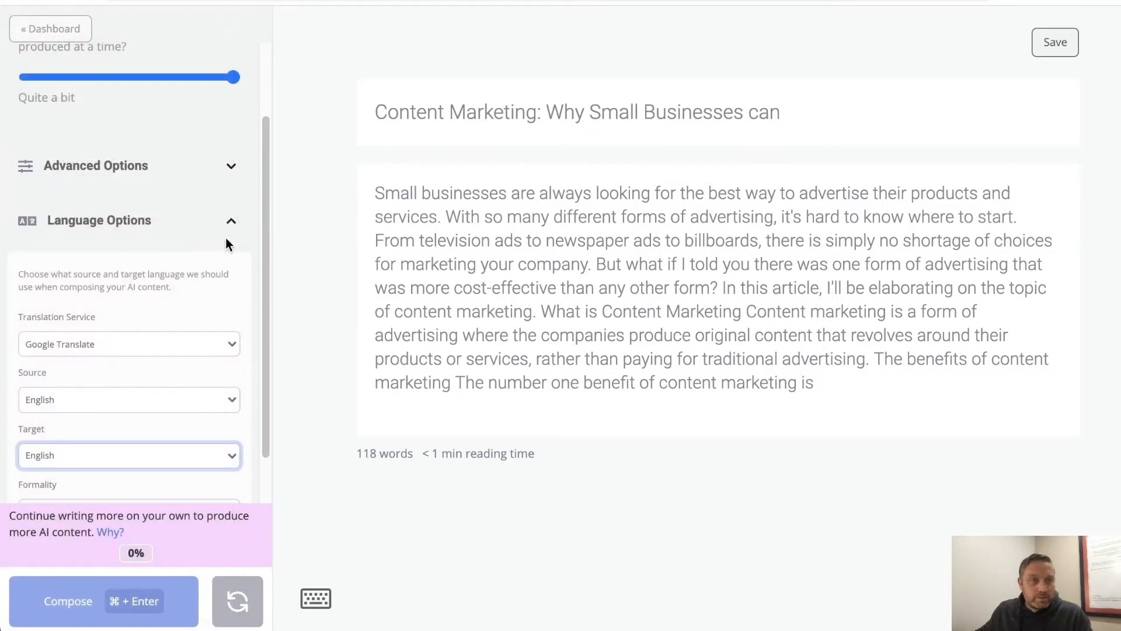
left_click(231, 222)
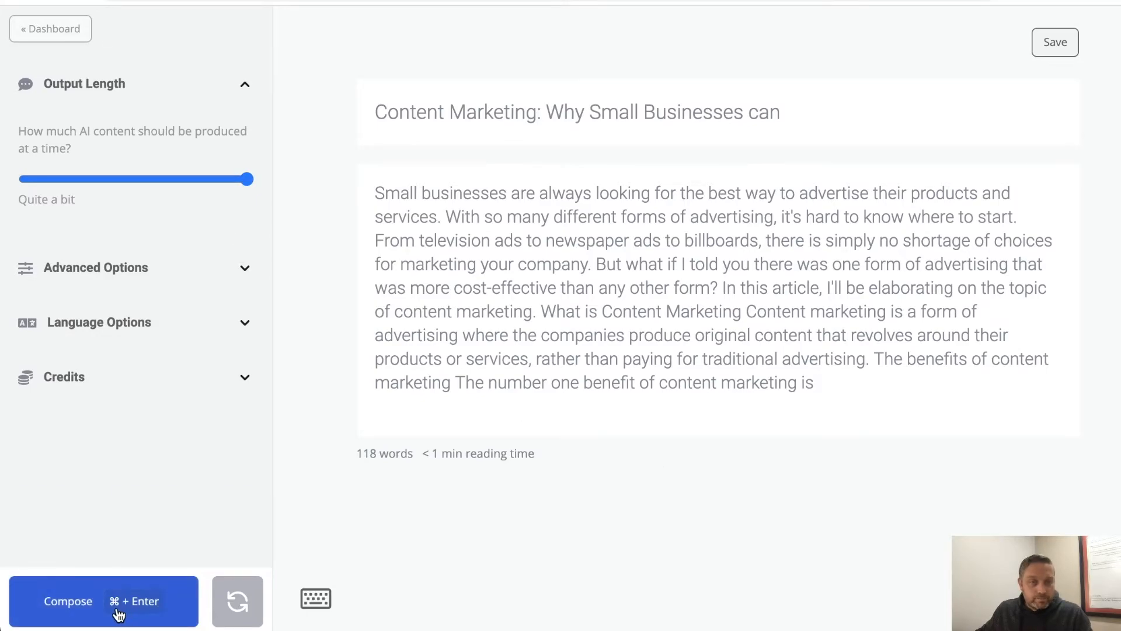
left_click(116, 605)
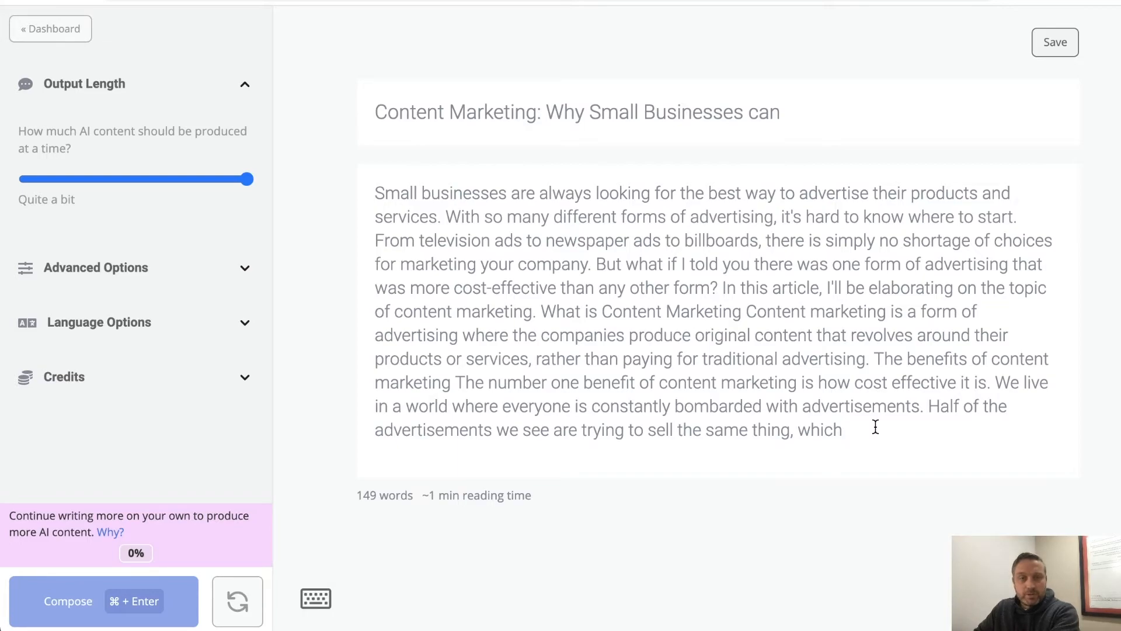
Continue with "doesnt help with the amount of noise in the industry.", add sentences about standing out and content marketing, and start a new paragraph.
type("doesnt help ")
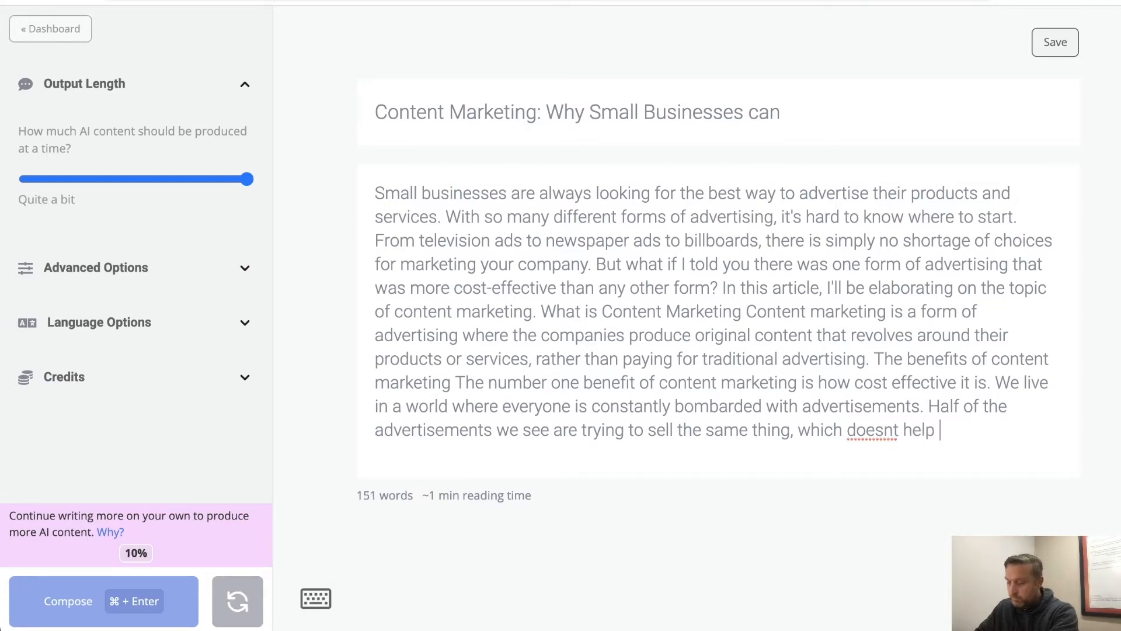
type("with the amount of noise in the ind")
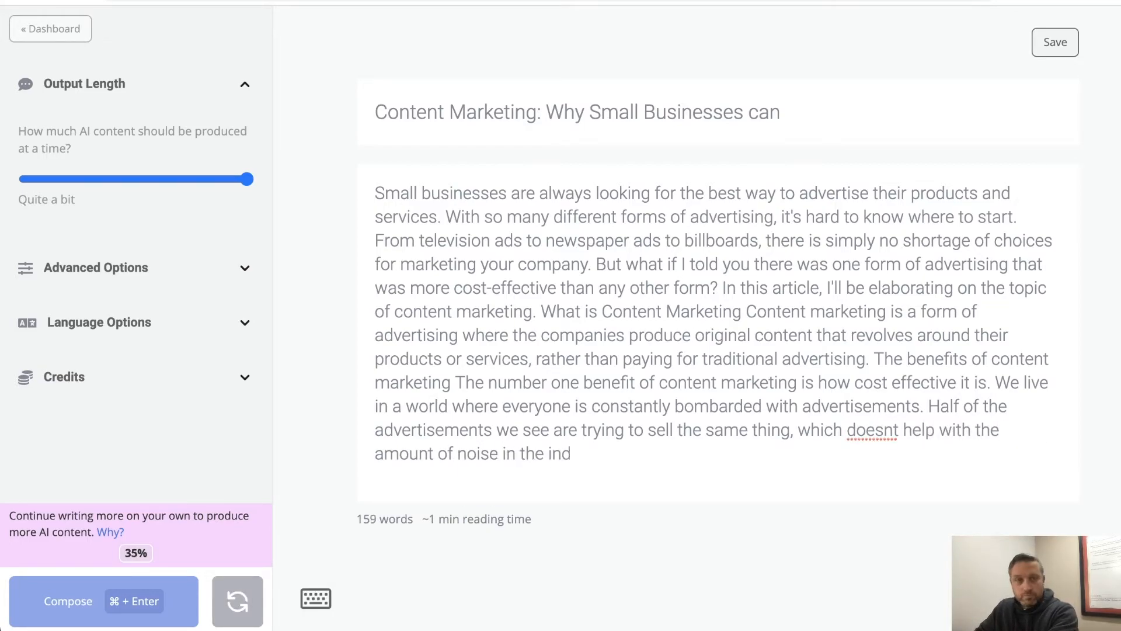
type("ustry. You need to find a")
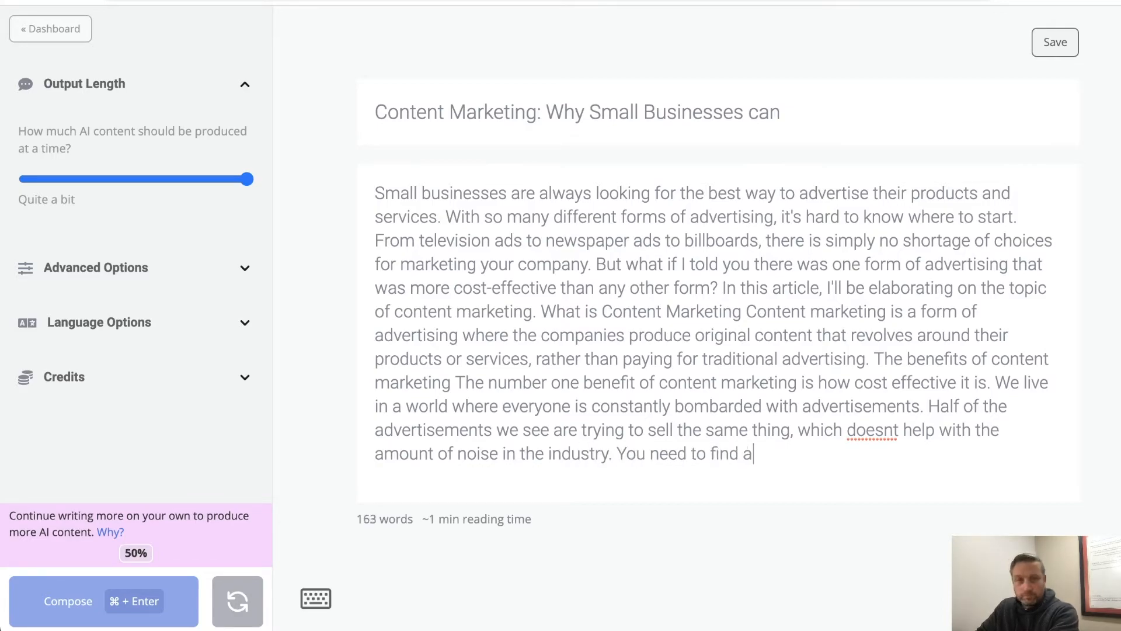
type(" way to stand out and find channels wh")
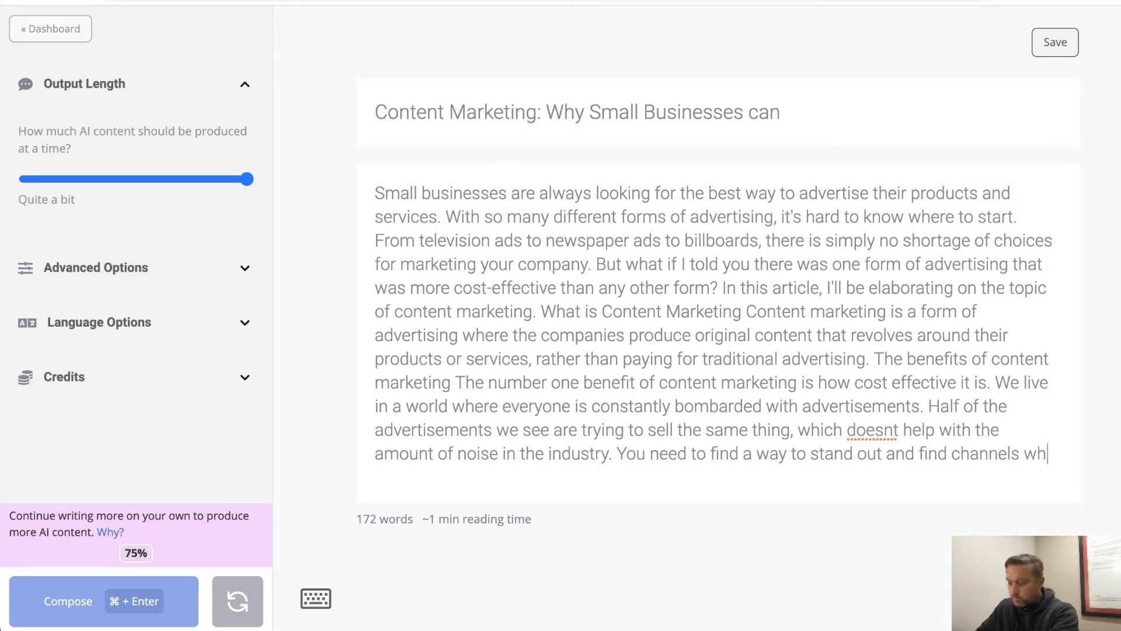
type("ich offer you a decent return. Content marketing could be that channel.")
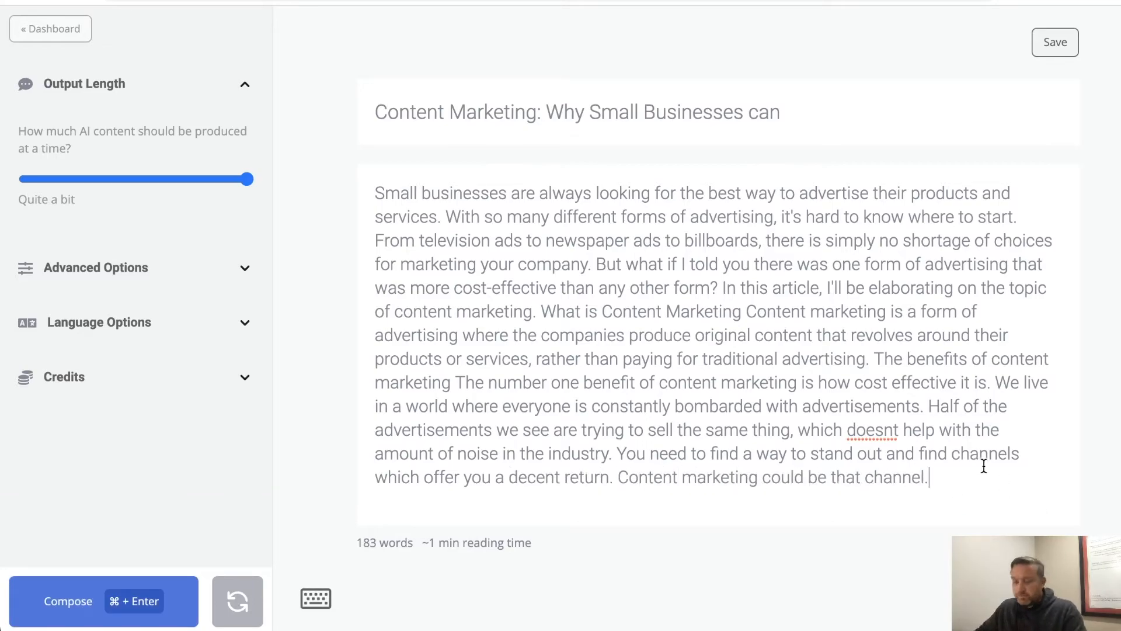
key("Return")
key("Return")
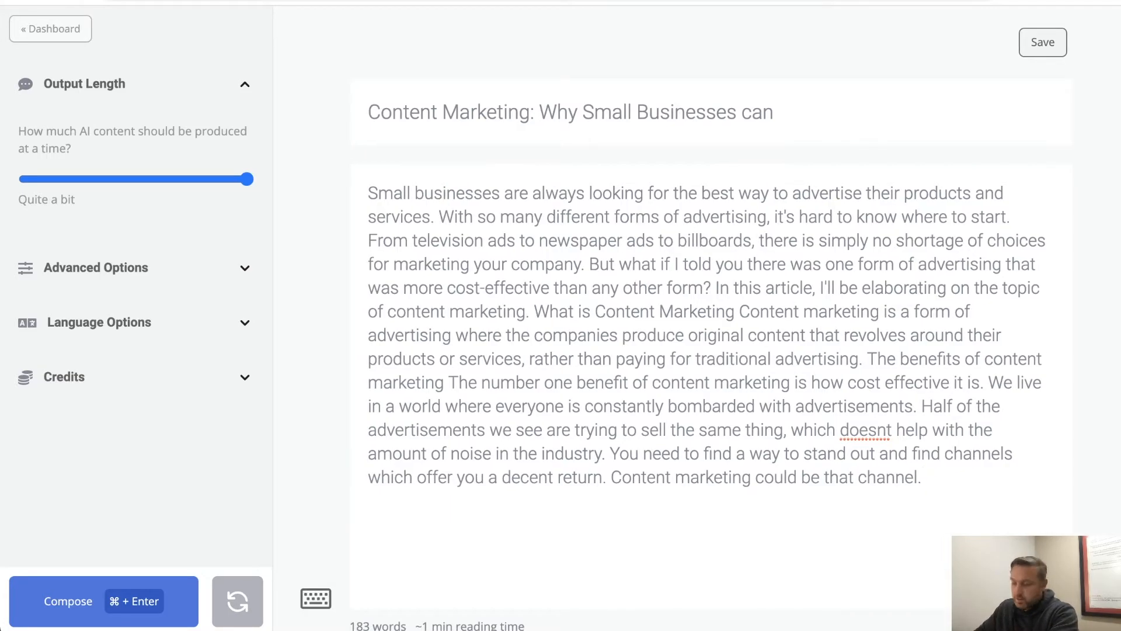
key("BackSpace")
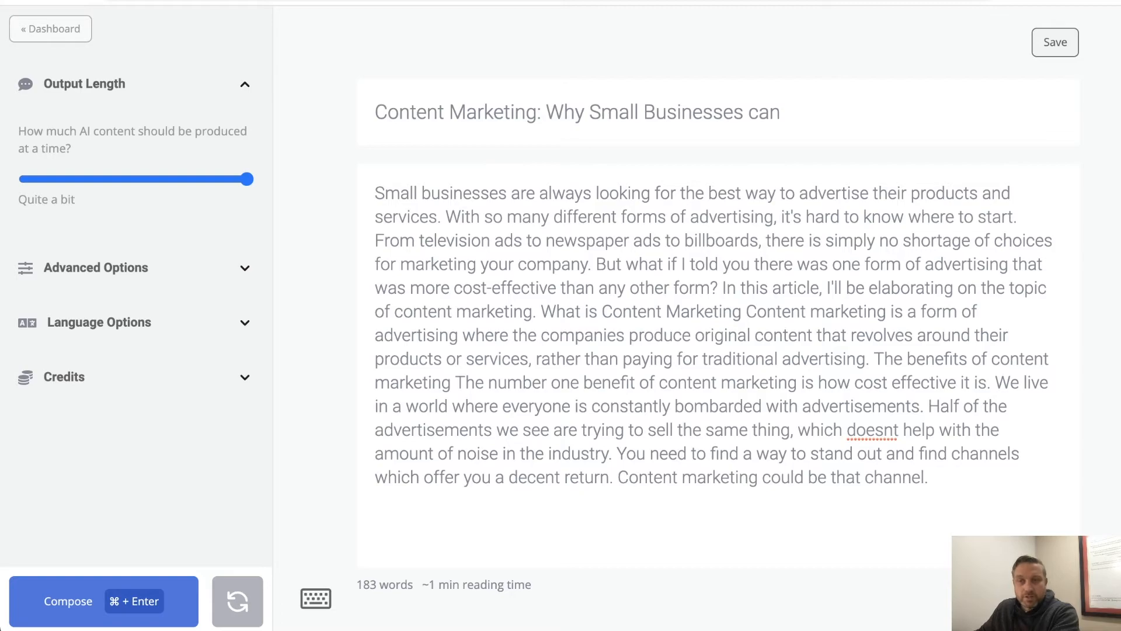
Review the list of available editor commands down to /answer [question], and close it.
left_click(317, 605)
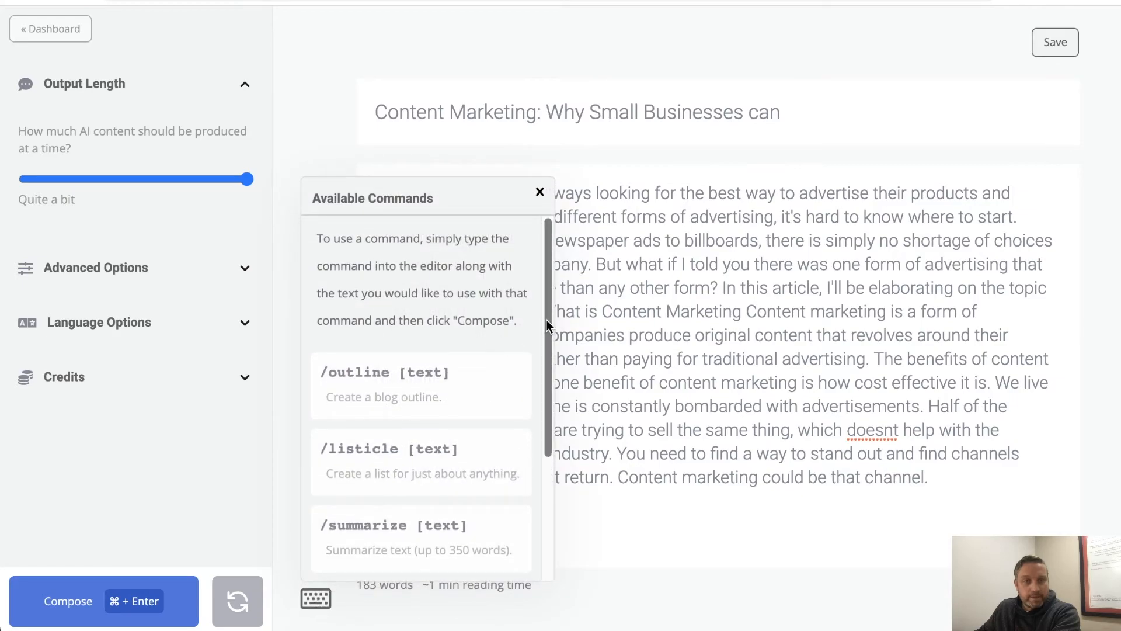
scroll(545, 320, "down", 3)
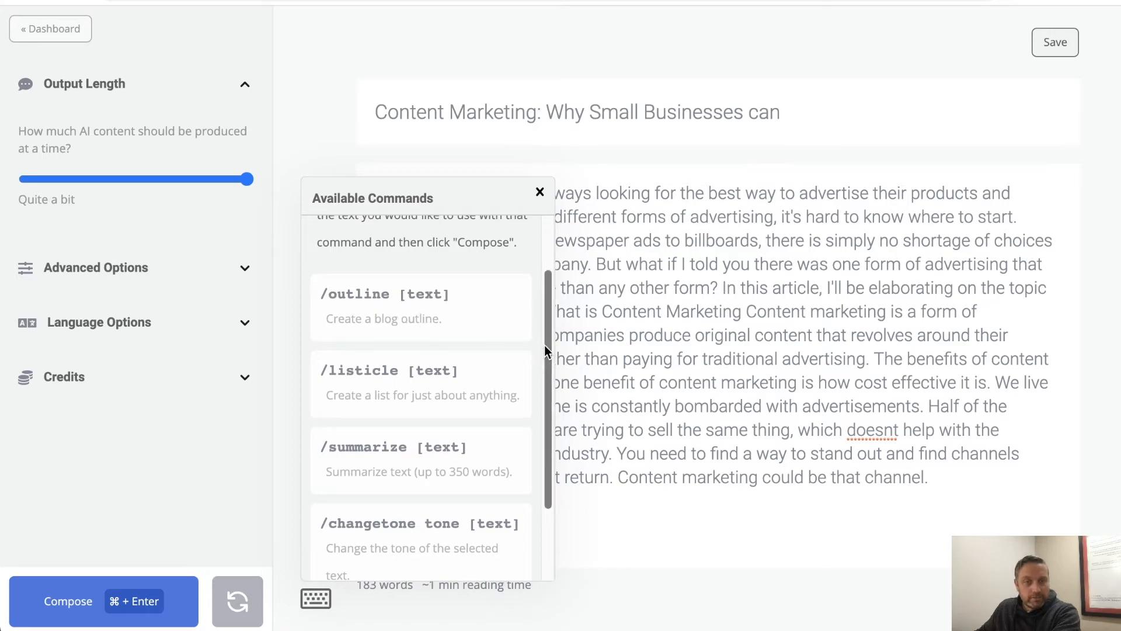
scroll(548, 347, "down", 1)
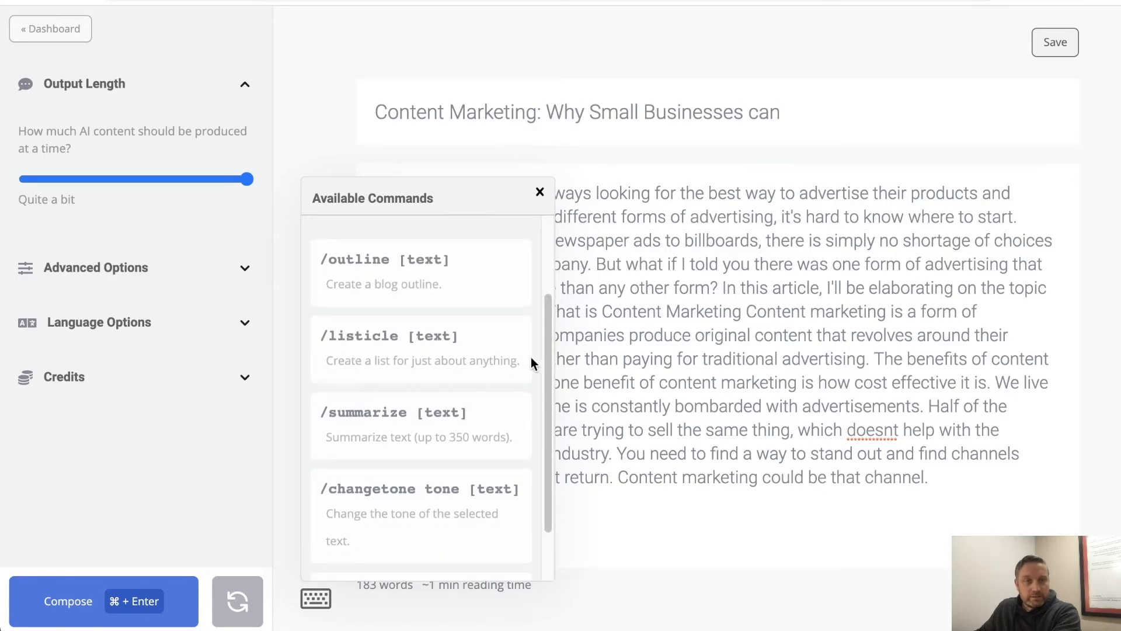
left_click_drag(545, 359, 545, 401)
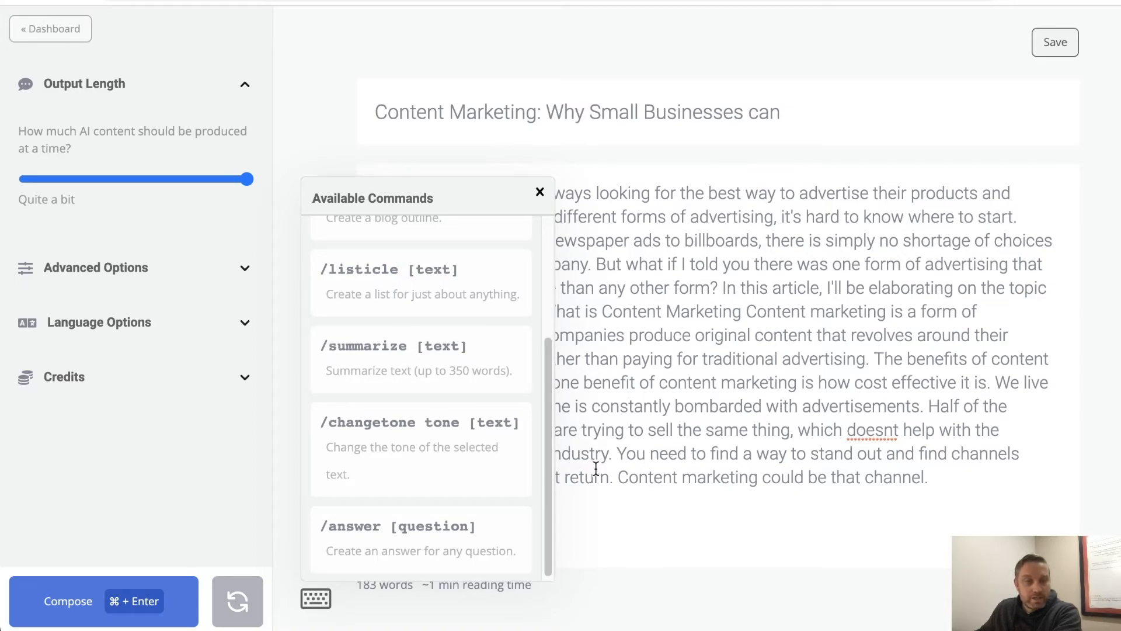
scroll(526, 451, "down", 1)
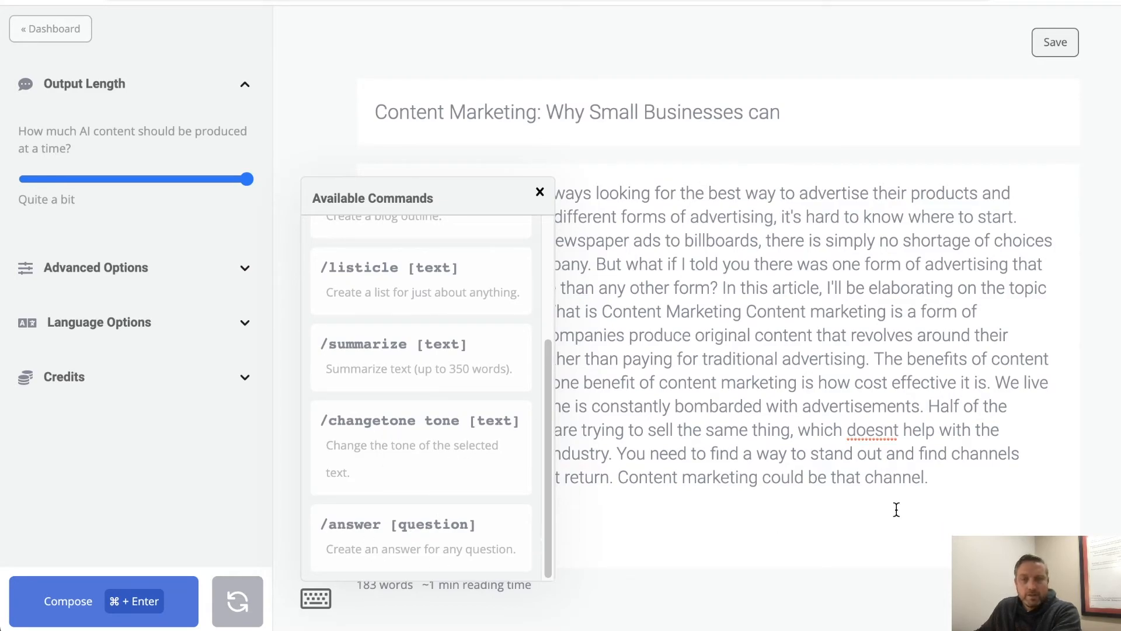
left_click(539, 192)
Generate an AI answer in the new paragraph with the command "/answer [How should small businesses use content marketing for growth]".
left_click(582, 514)
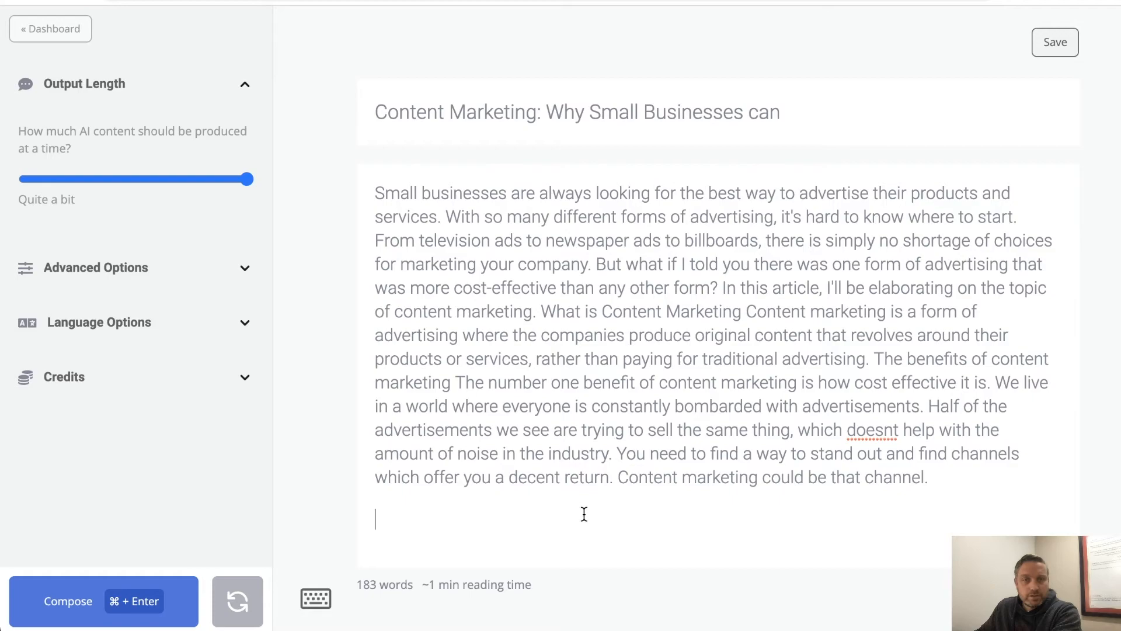
type("/answer [")
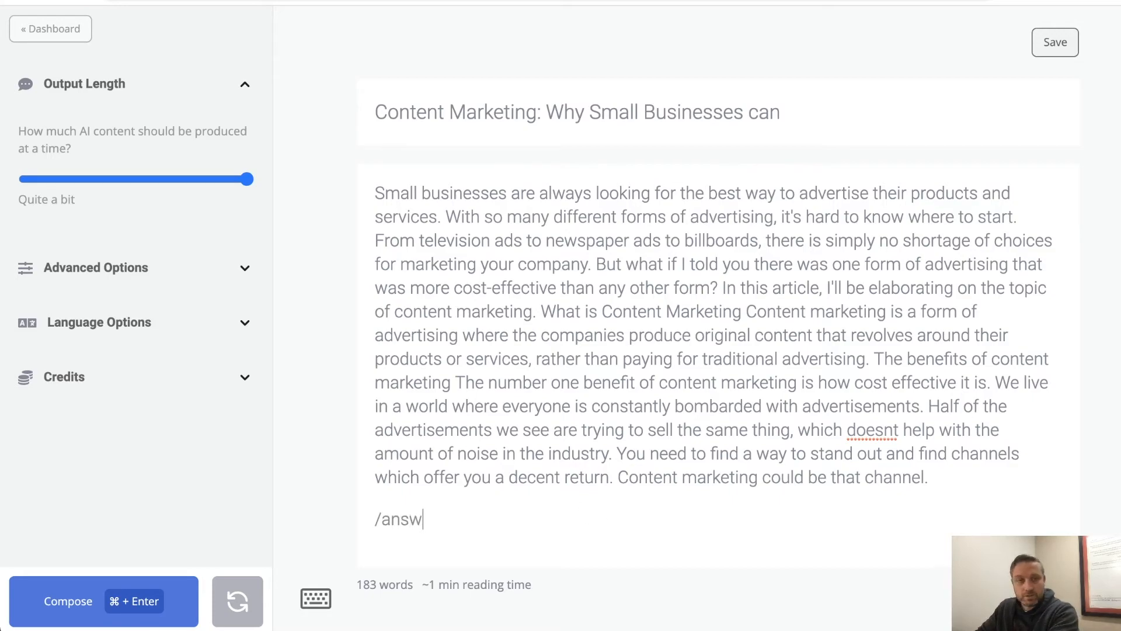
type("How sho")
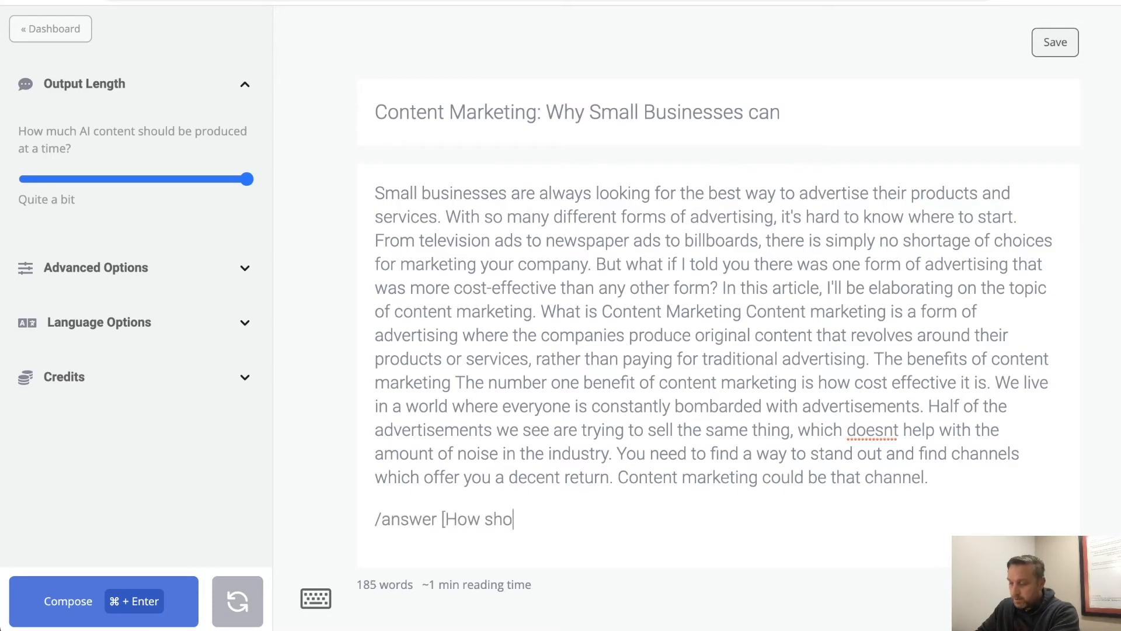
type("uld small busin")
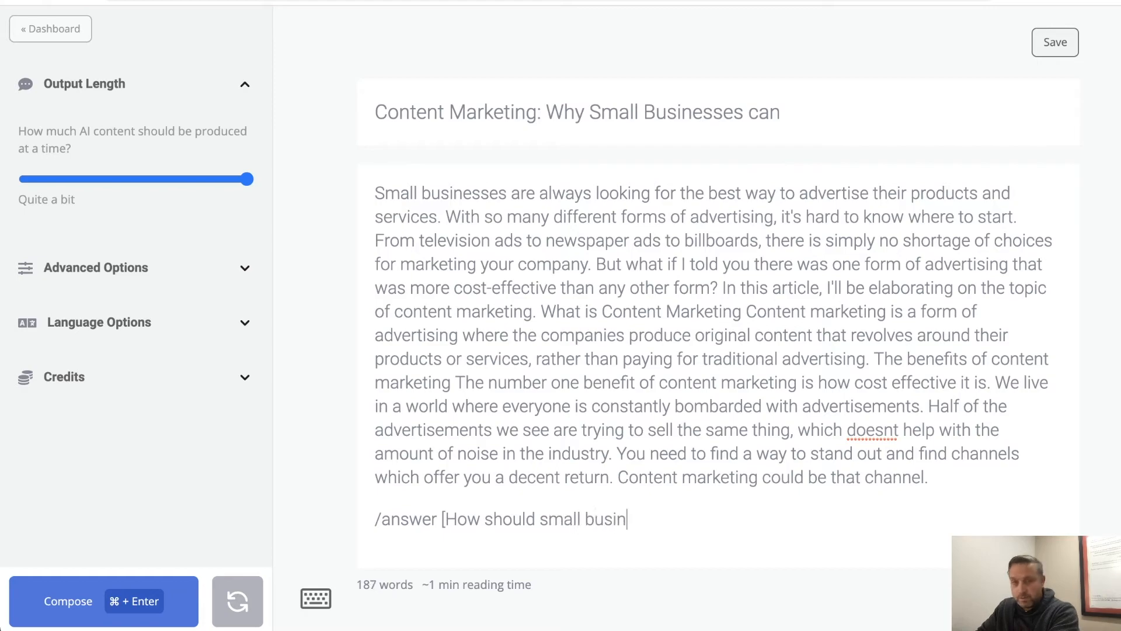
type("esses use content mar")
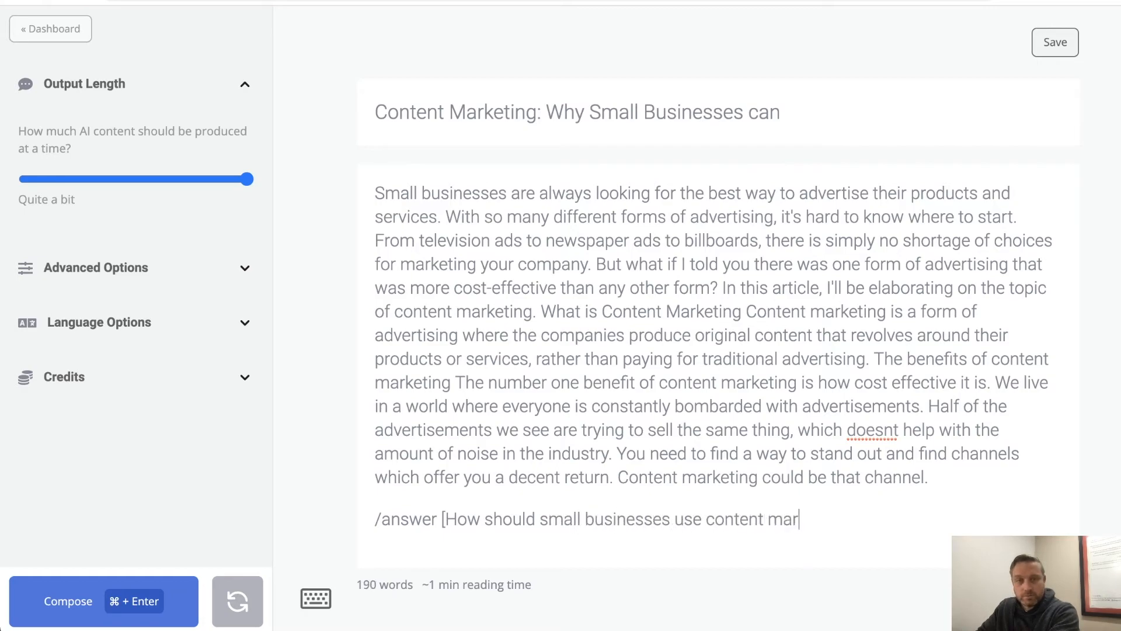
type("keting for growth]")
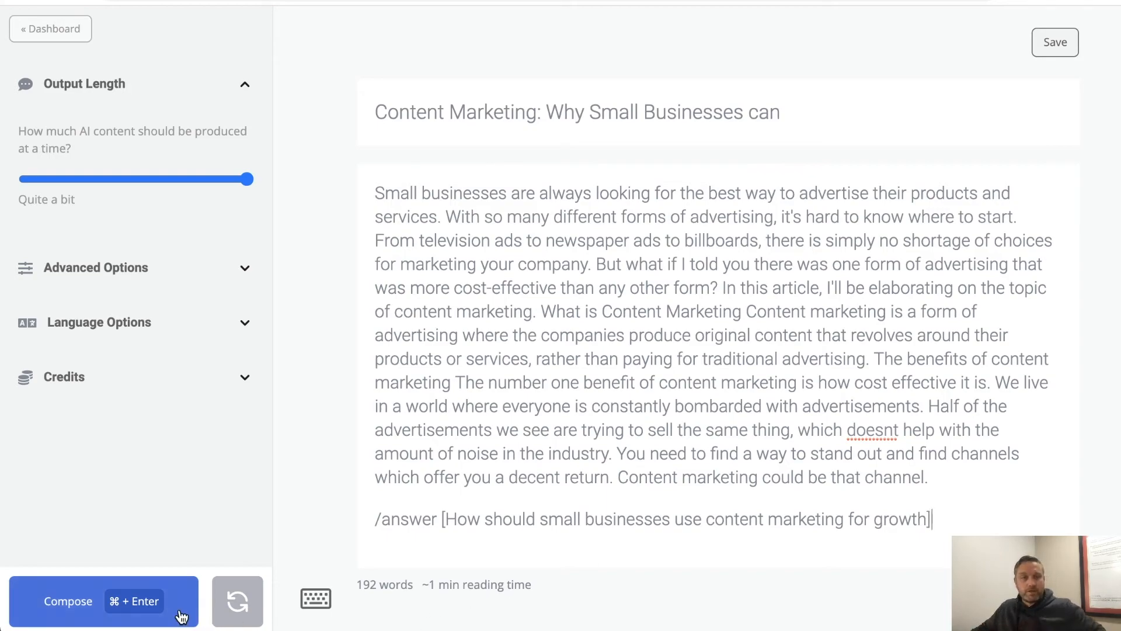
left_click(117, 611)
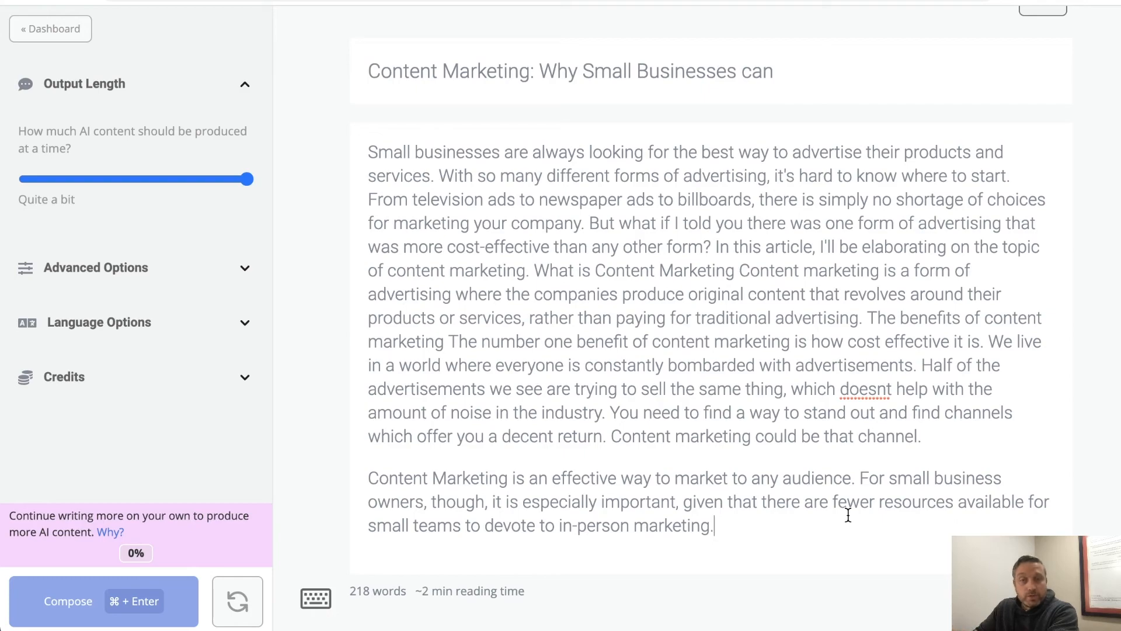
key("super+Return")
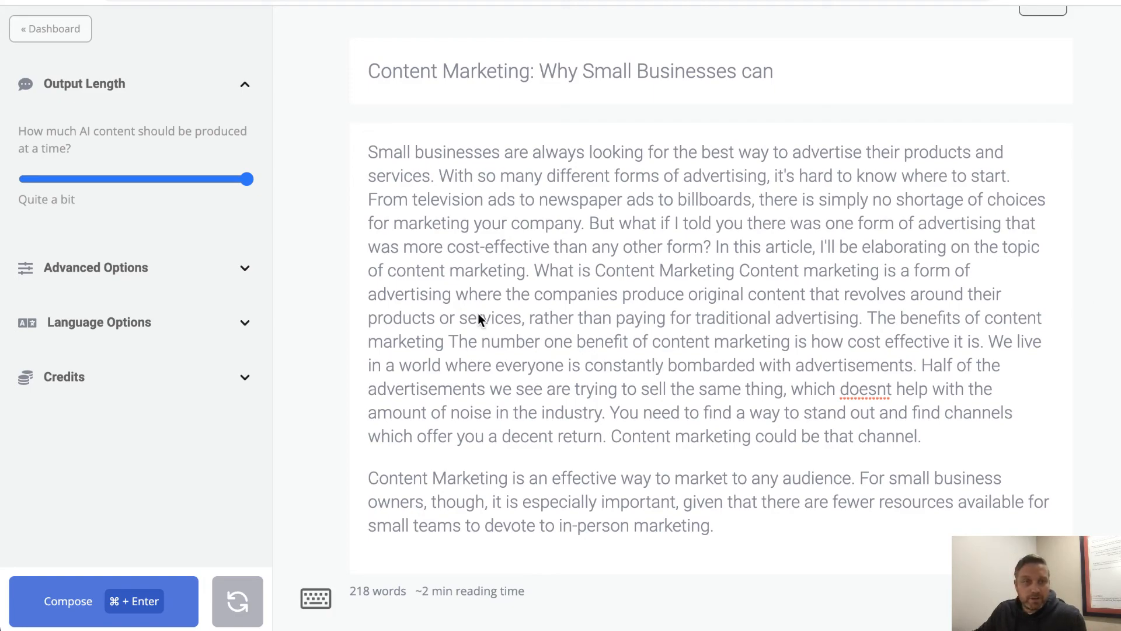
Choose a setting in the advanced options and compose more AI text after the sentence ending "in-person marketing.".
left_click(243, 268)
left_click(116, 342)
left_click(74, 362)
left_click(243, 269)
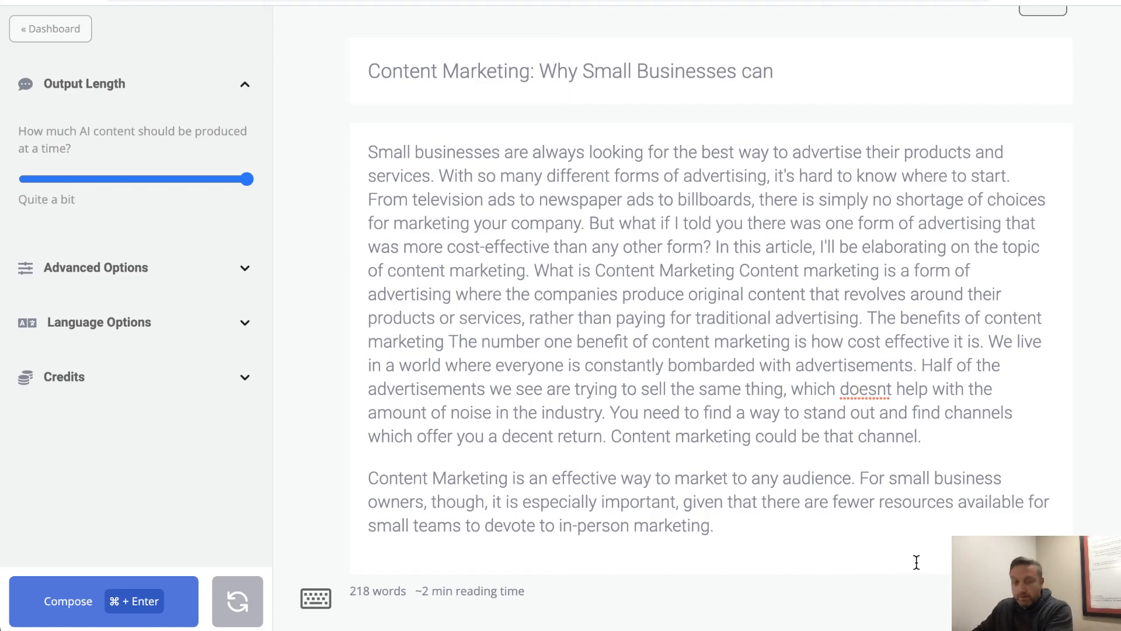
left_click(119, 599)
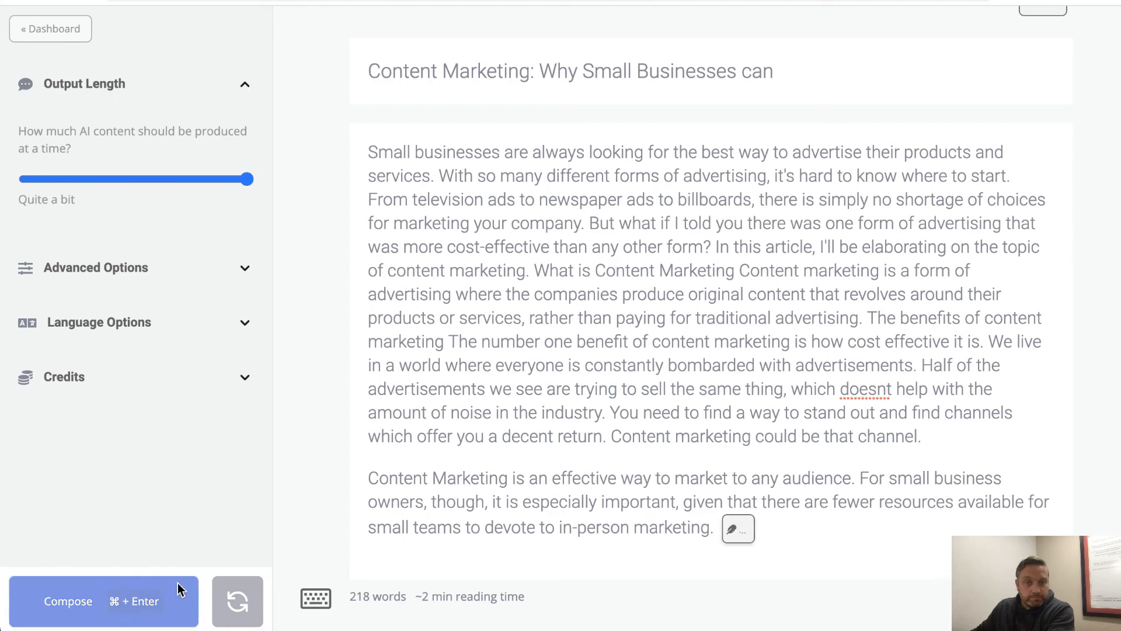